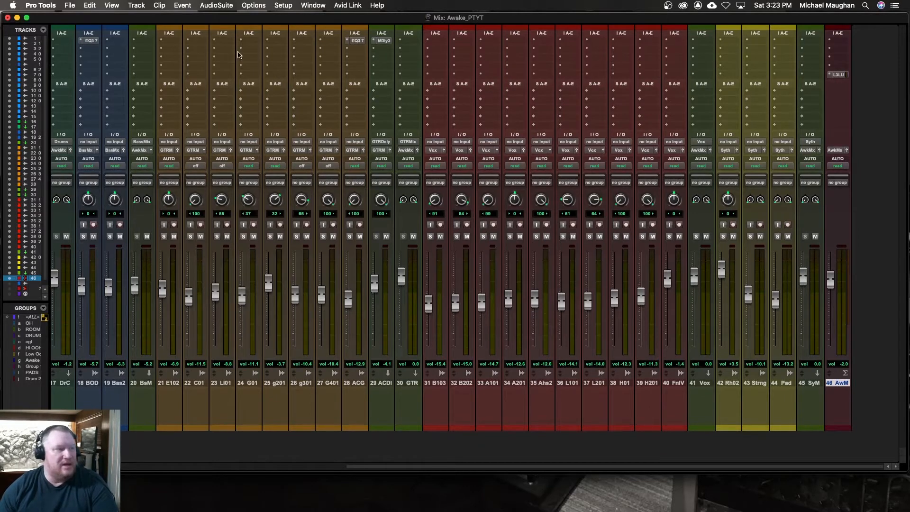
Rename the stereo bus "Bus 1-2" to DrumDirty in the I/O Setup and apply the setup.
left_click(287, 5)
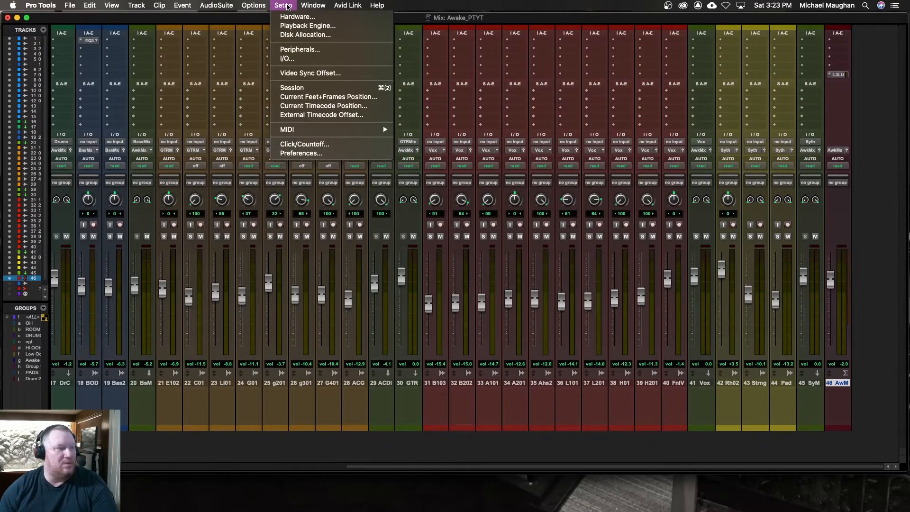
left_click(304, 59)
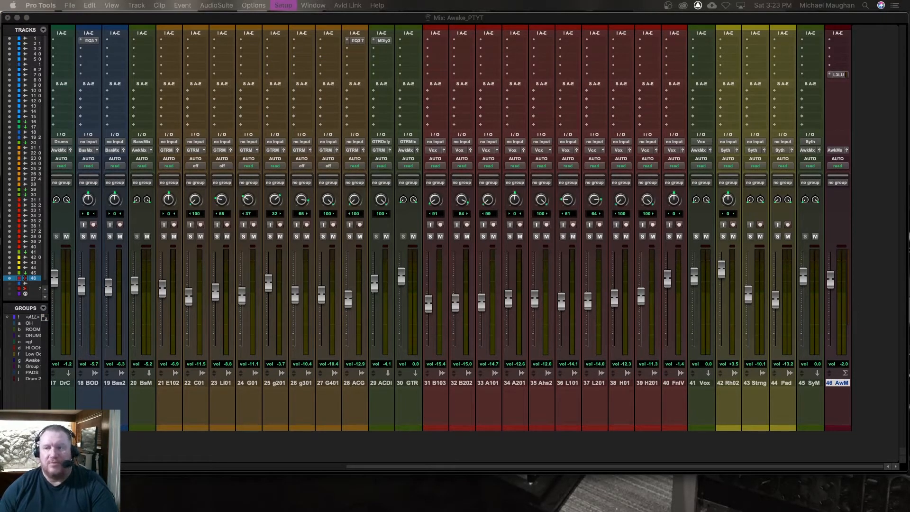
left_click_drag(909, 87, 242, 54)
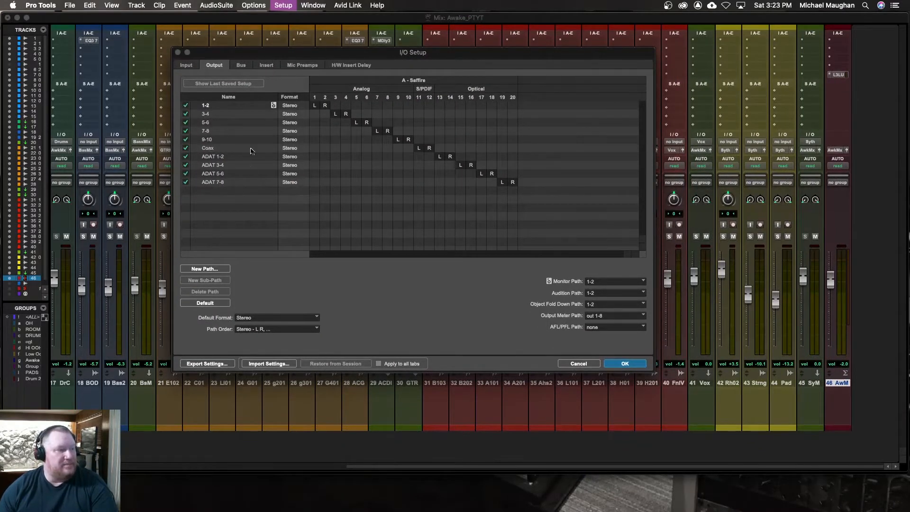
left_click(241, 65)
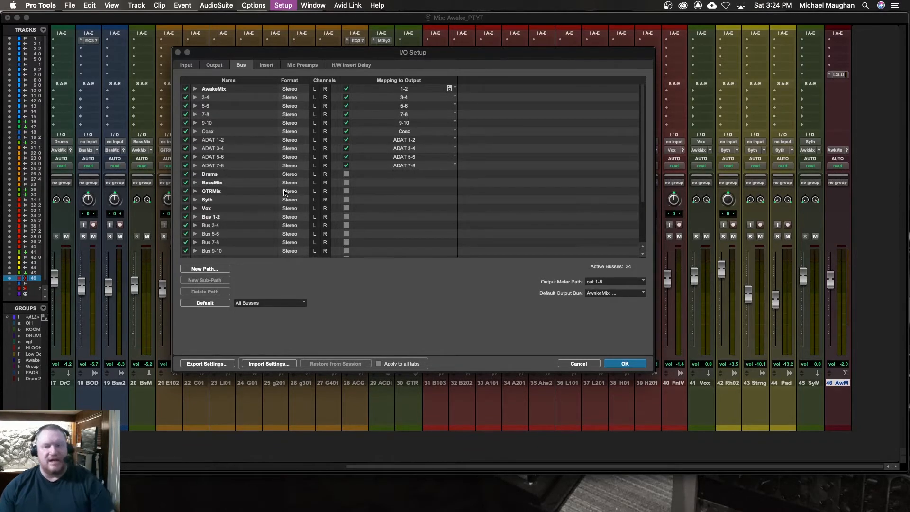
double_click(209, 217)
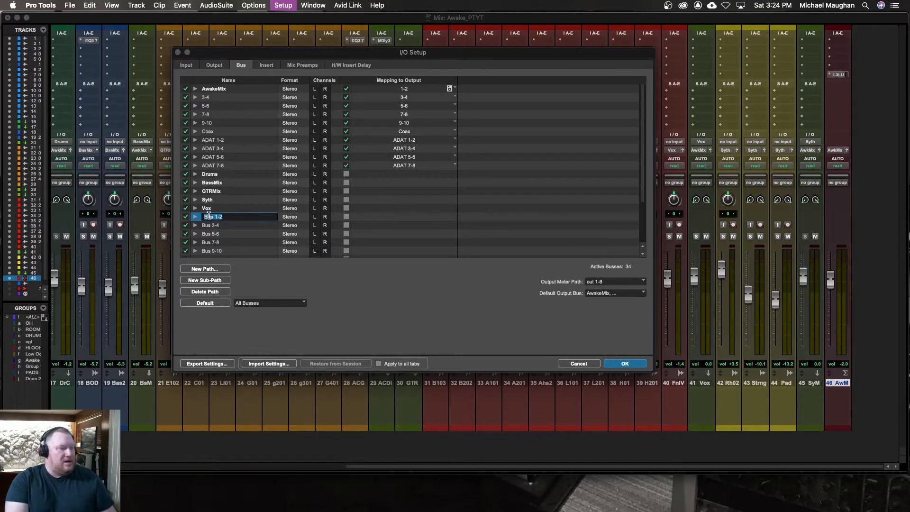
type("DrumDir")
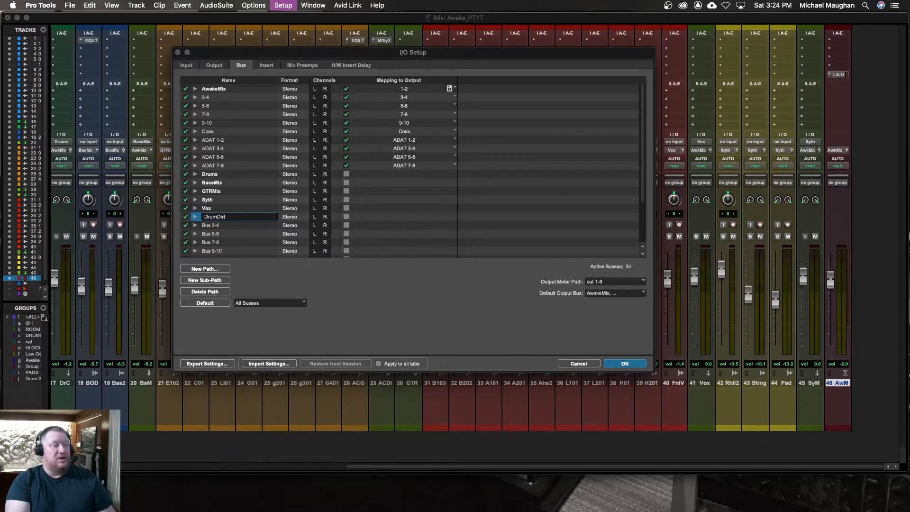
key("Return")
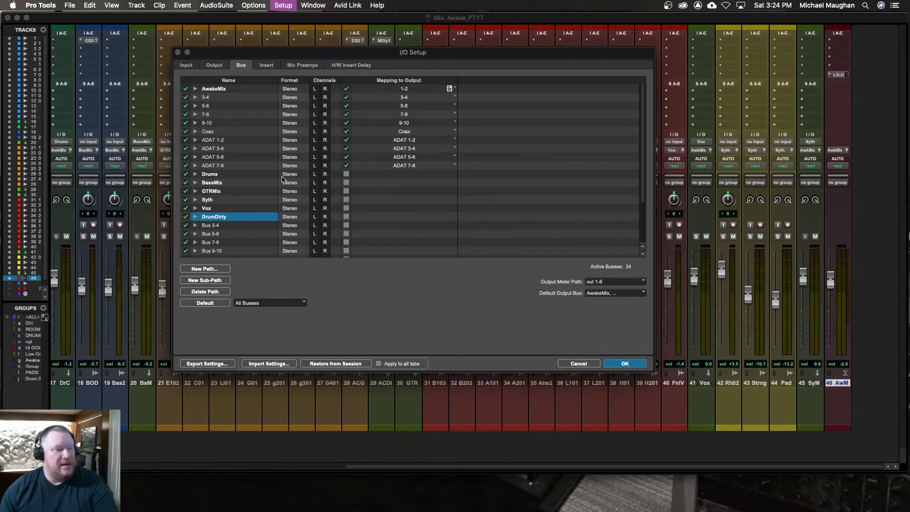
key("Return")
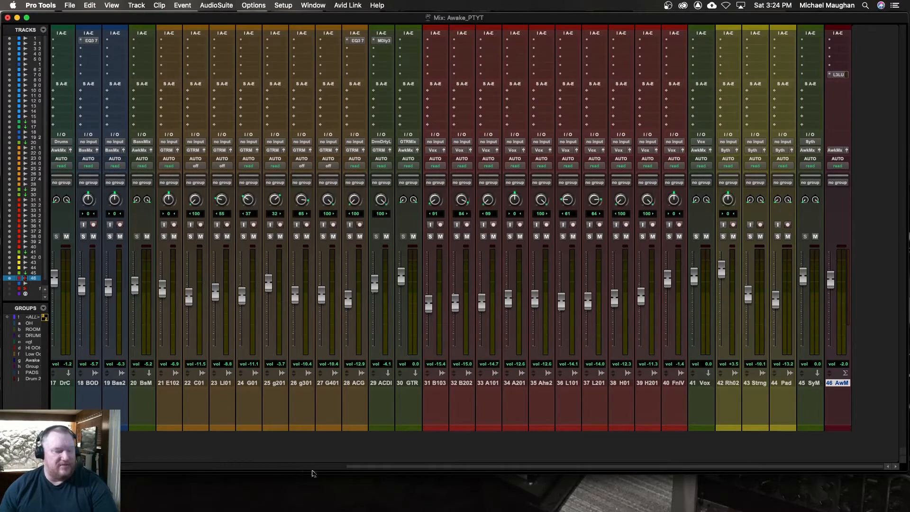
Add a send from overhead track 8 OH01 to the DrumDirty (Stereo) bus.
left_click(293, 468)
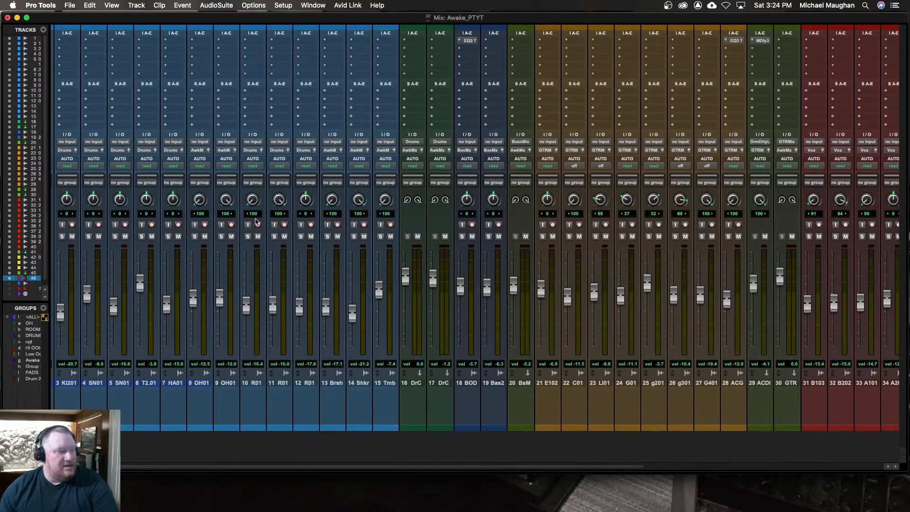
left_click(199, 94)
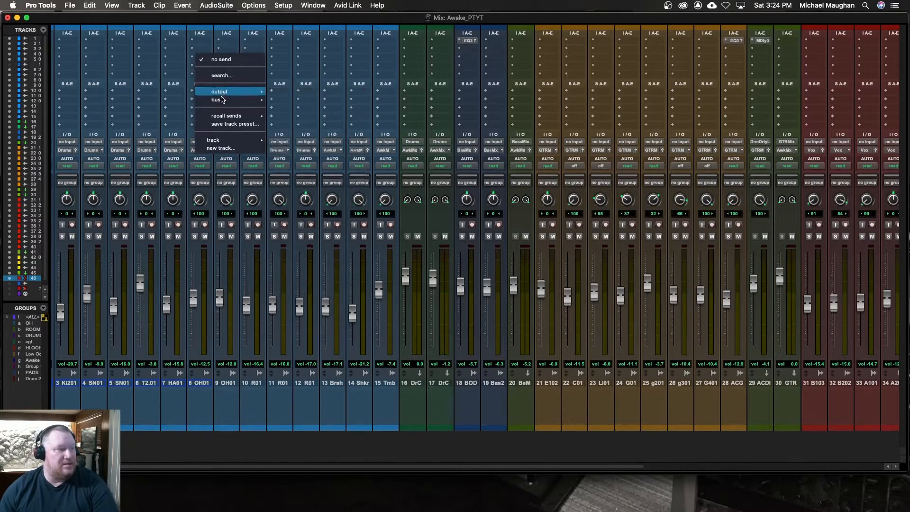
mouse_move(222, 100)
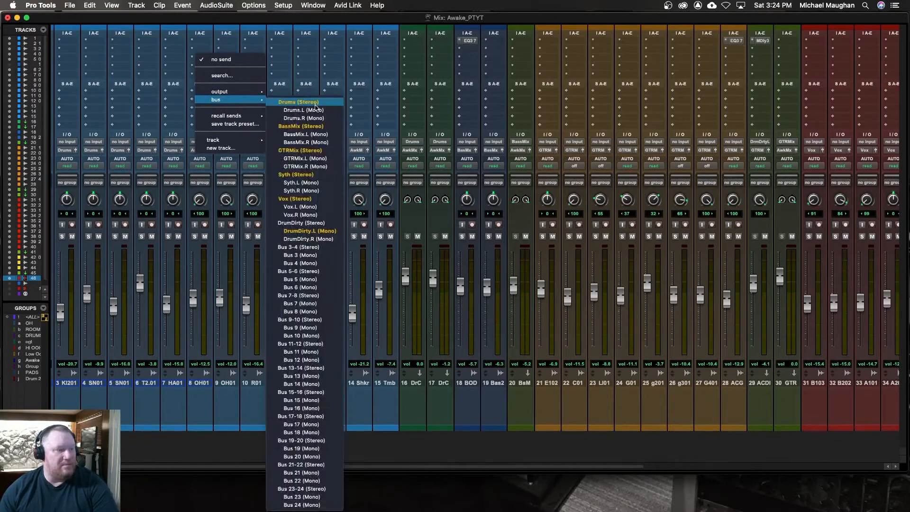
left_click(322, 223)
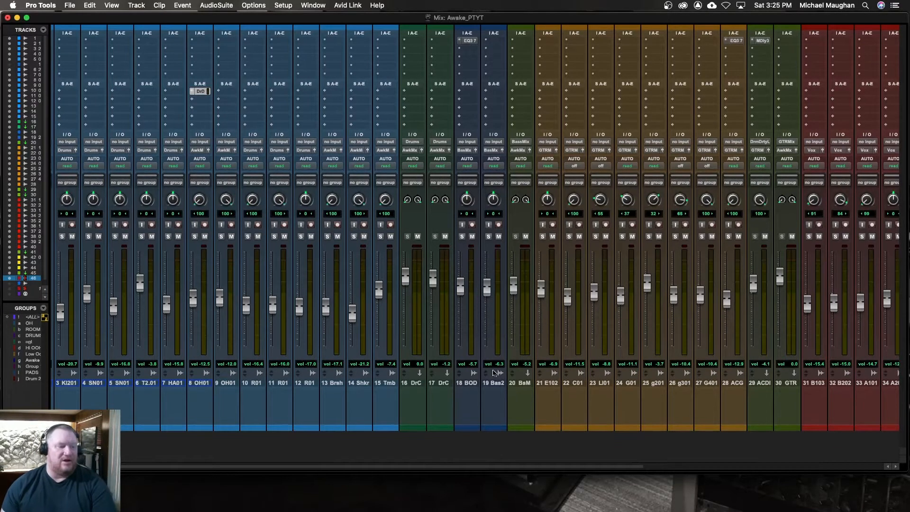
Create one new stereo Aux Input track directly after track 17 DrC.
left_click(445, 383)
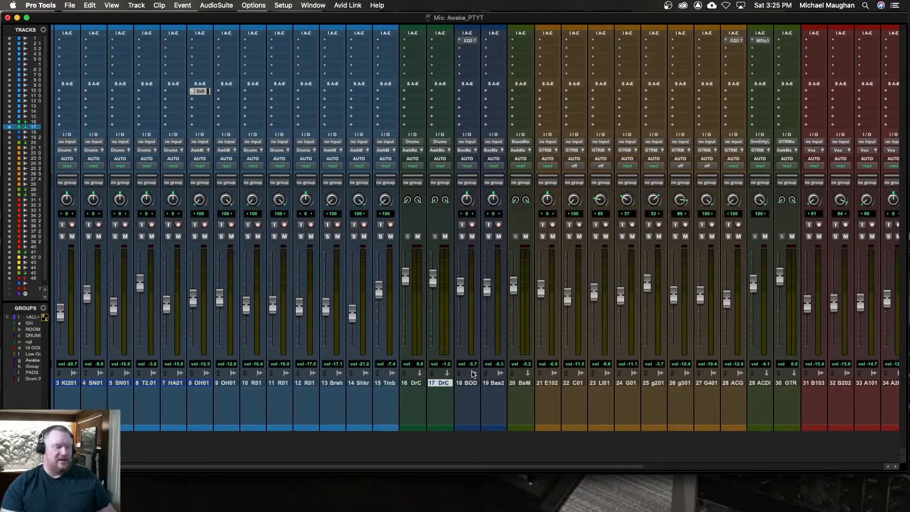
key("super+shift+n")
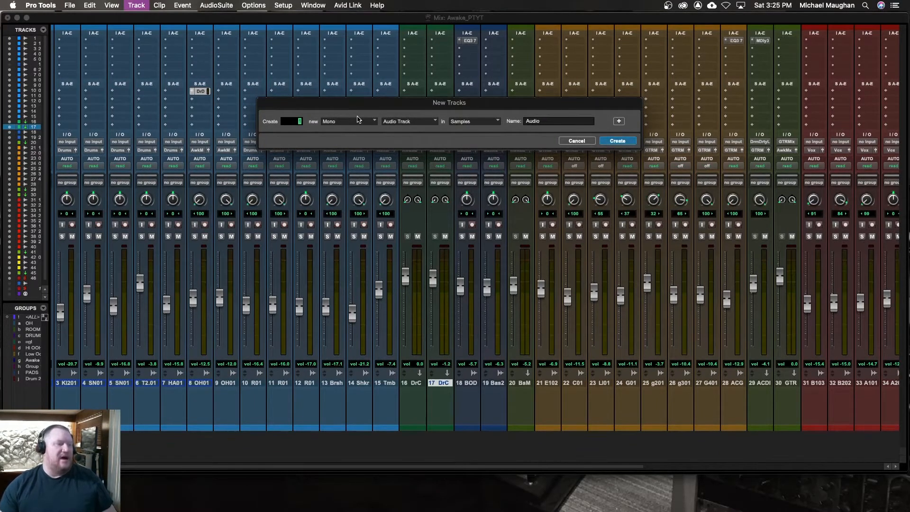
key("super+Down")
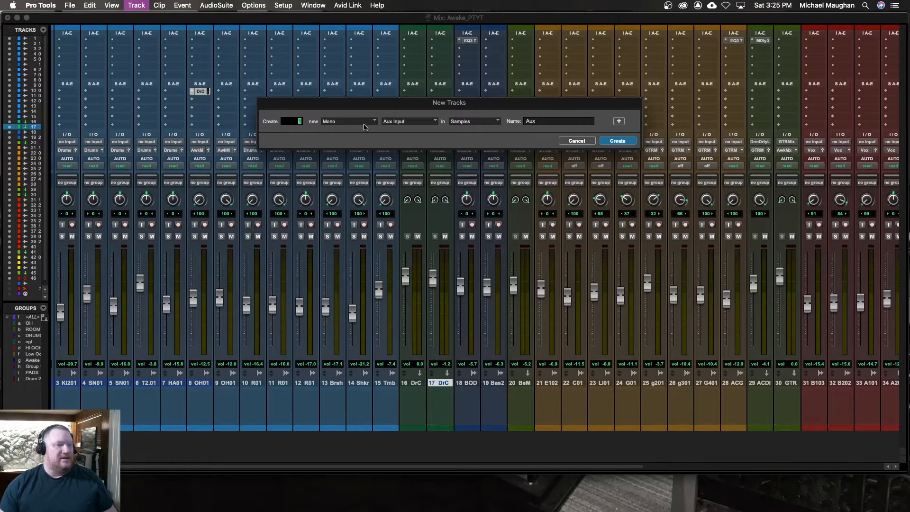
left_click(415, 121)
left_click(415, 122)
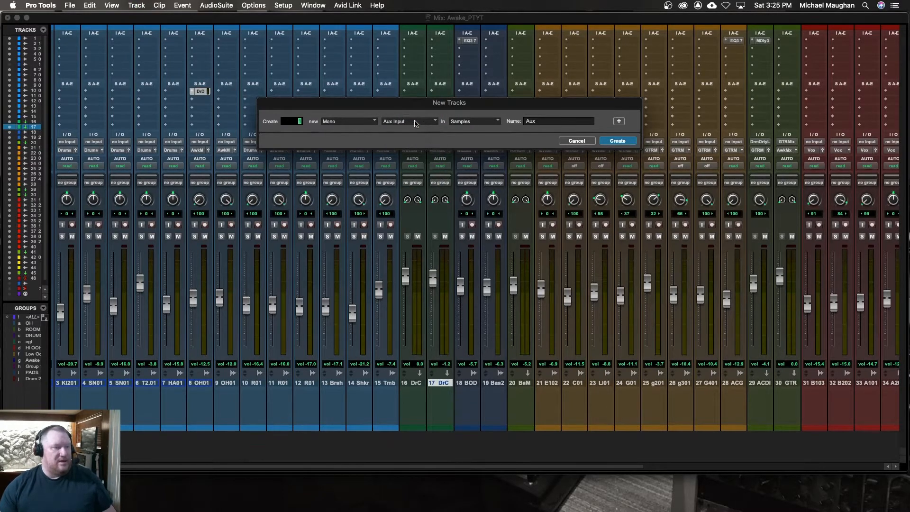
left_click(354, 125)
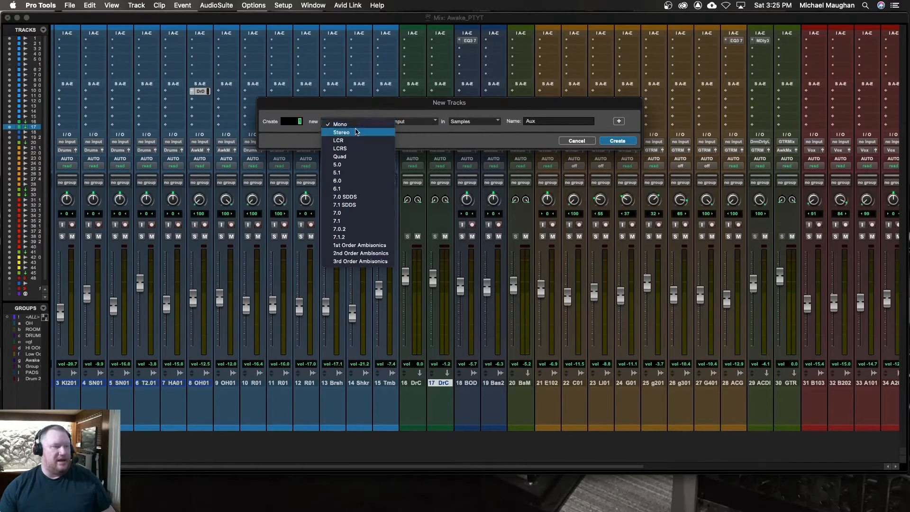
left_click(356, 132)
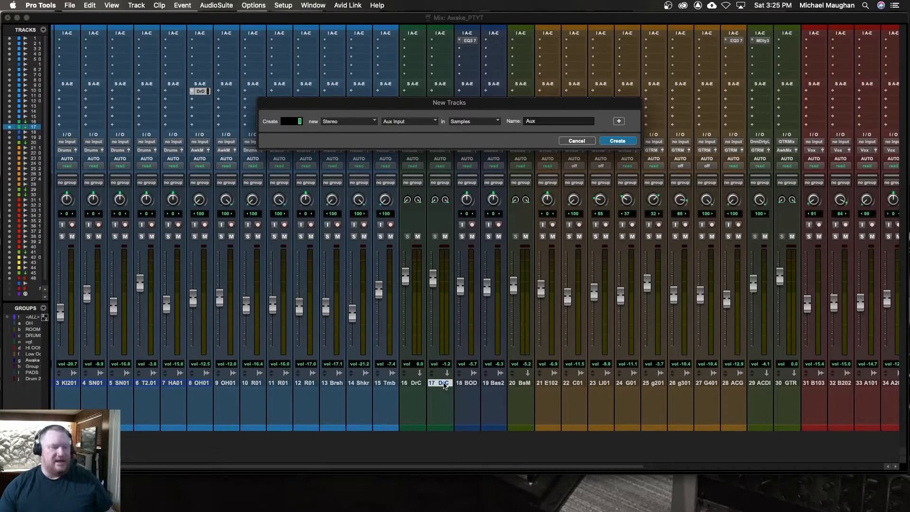
key("Return")
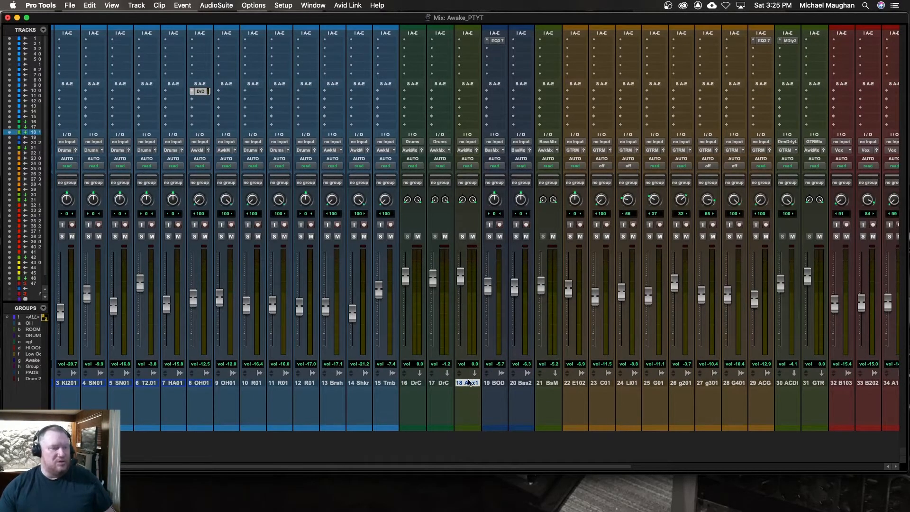
Set the new aux track's input to the DrumDirty (Stereo) bus.
left_click(464, 143)
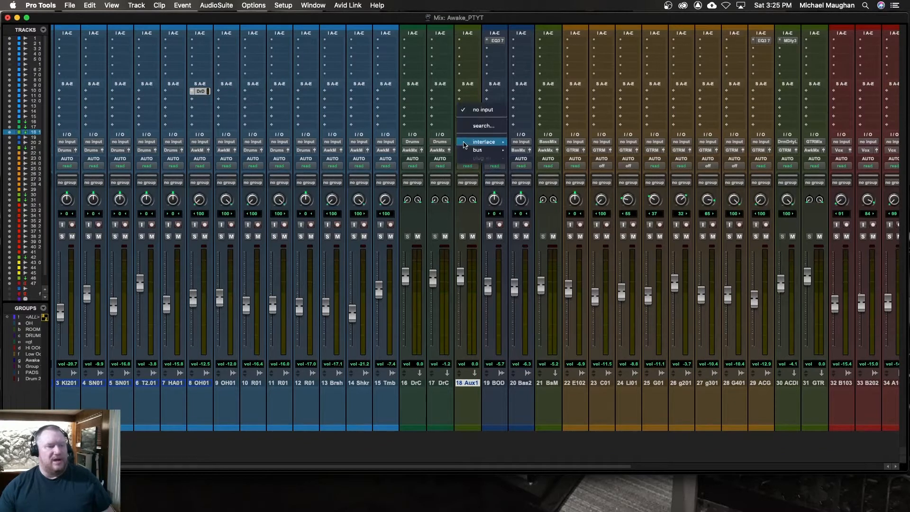
mouse_move(489, 150)
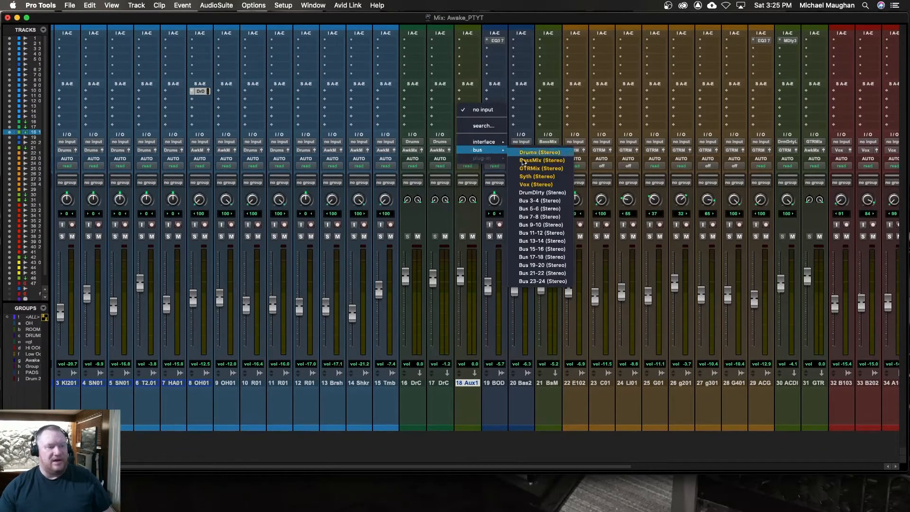
left_click(548, 193)
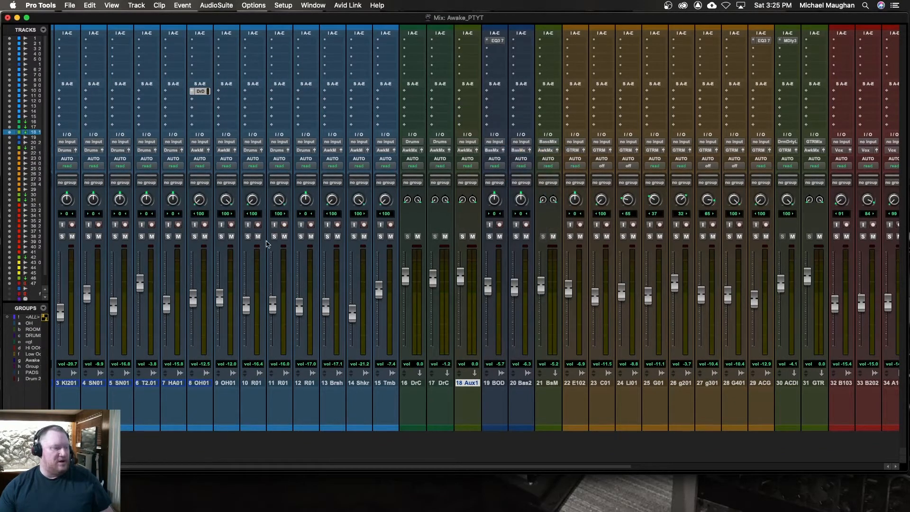
With track 8 OH01 soloed and the DrC aux tracks 16 and 17 muted, raise its DrumDirty send level to about +0.4 dB.
left_click(195, 237)
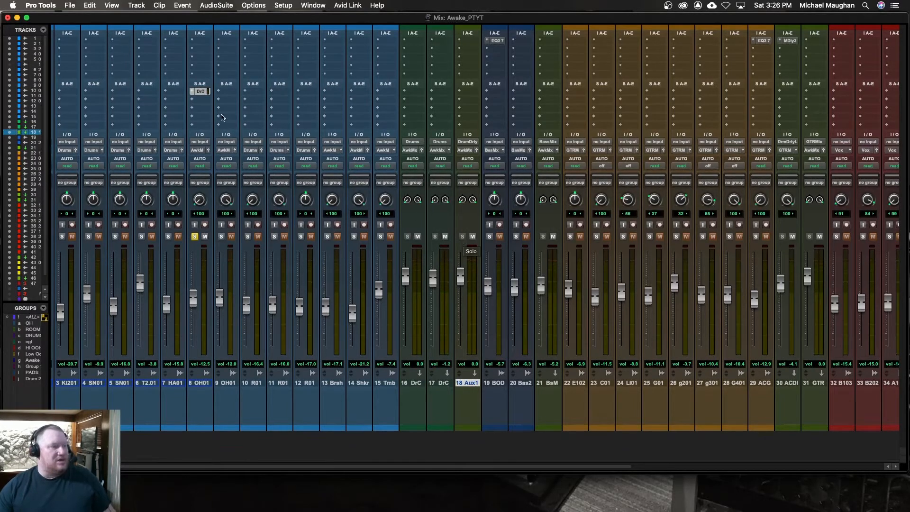
left_click(199, 92)
left_click(199, 92)
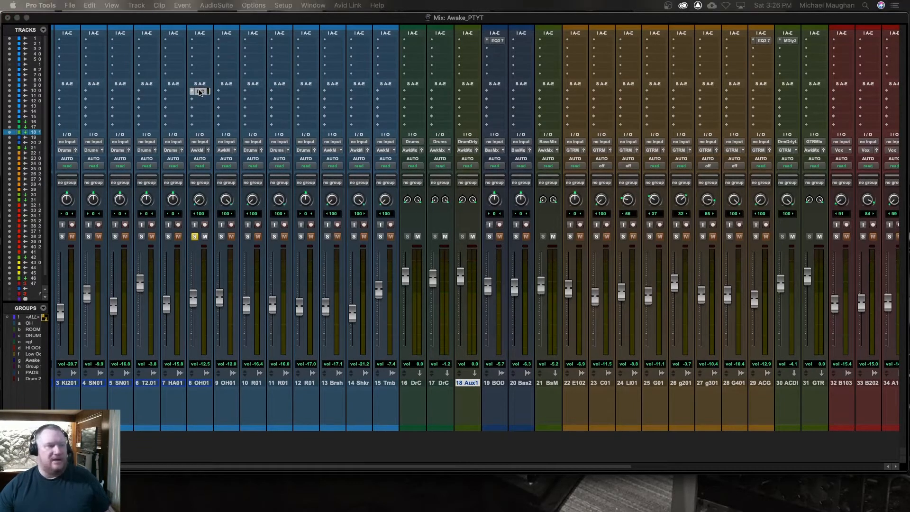
left_click_drag(1, 48, 319, 38)
left_click(445, 236)
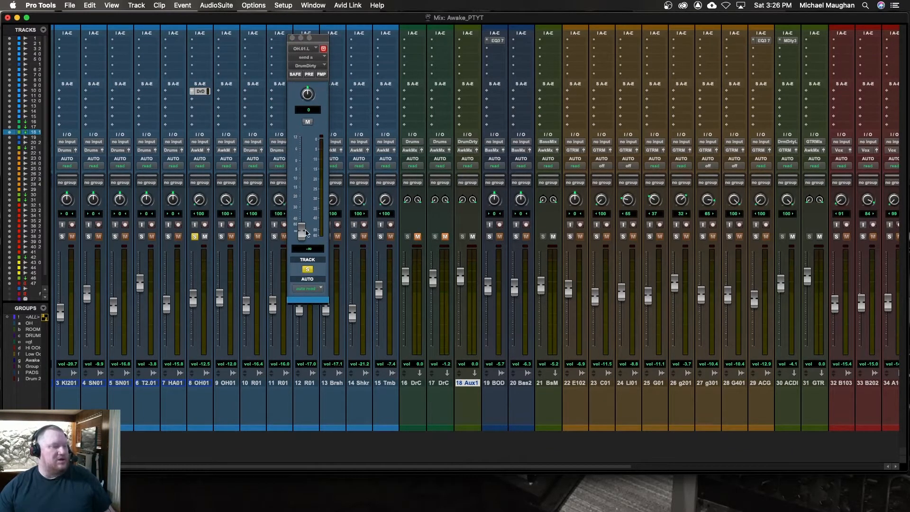
left_click_drag(302, 236, 306, 164)
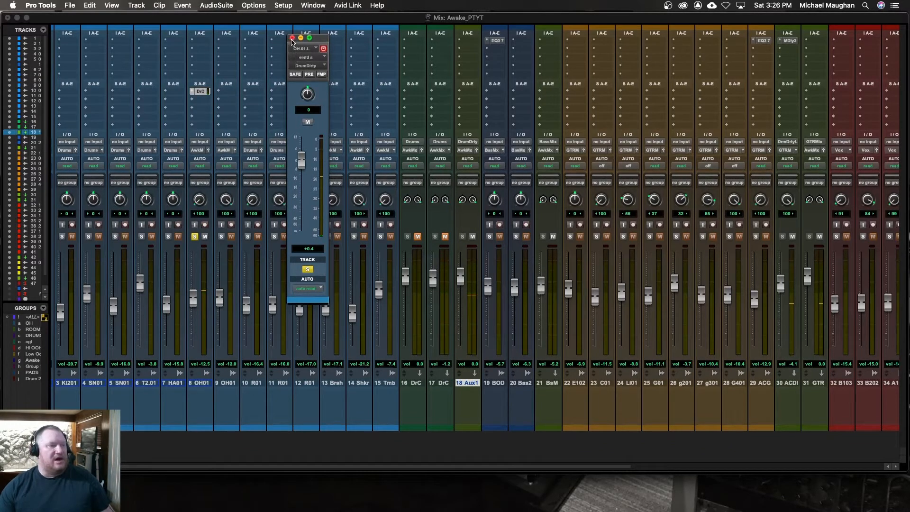
Assign the output of the new aux track to AwakeMix (Stereo) on outputs 1-2.
left_click(465, 153)
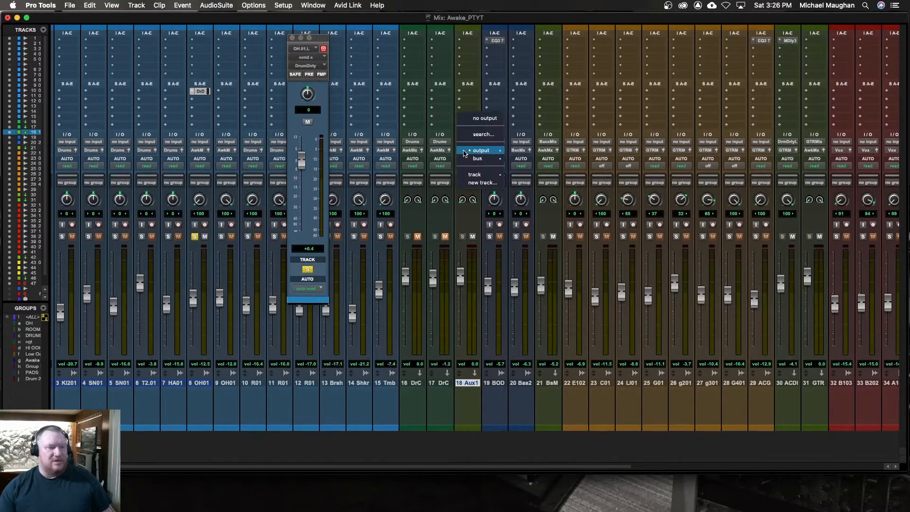
mouse_move(467, 151)
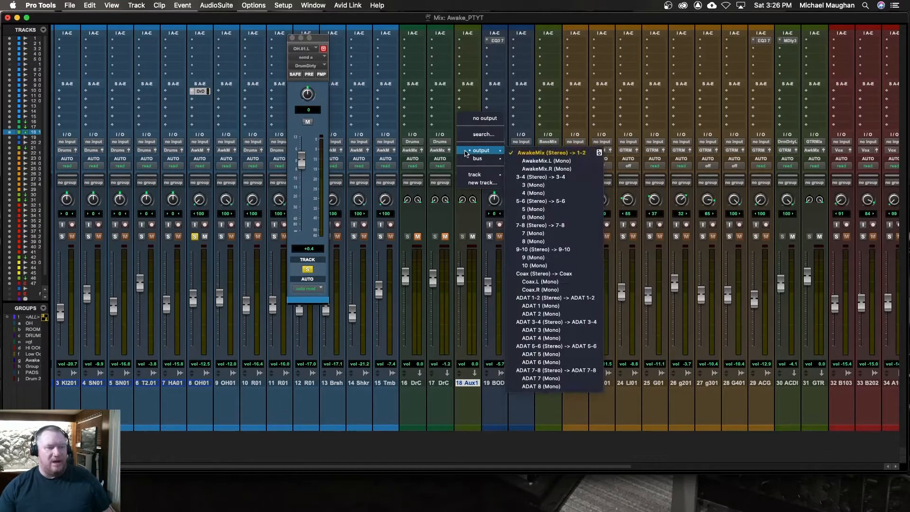
left_click(529, 154)
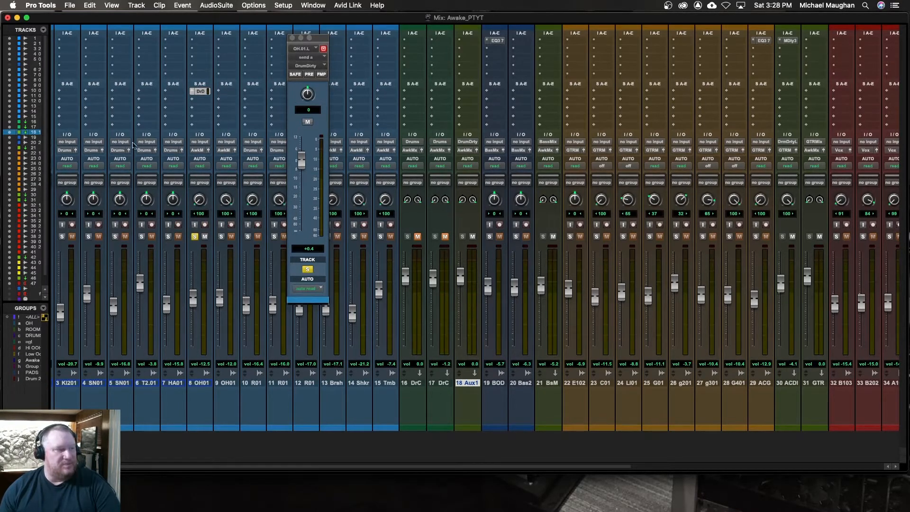
Route the output of overhead track 9 OH01 to the DrumDirty (Stereo) bus.
left_click(221, 151)
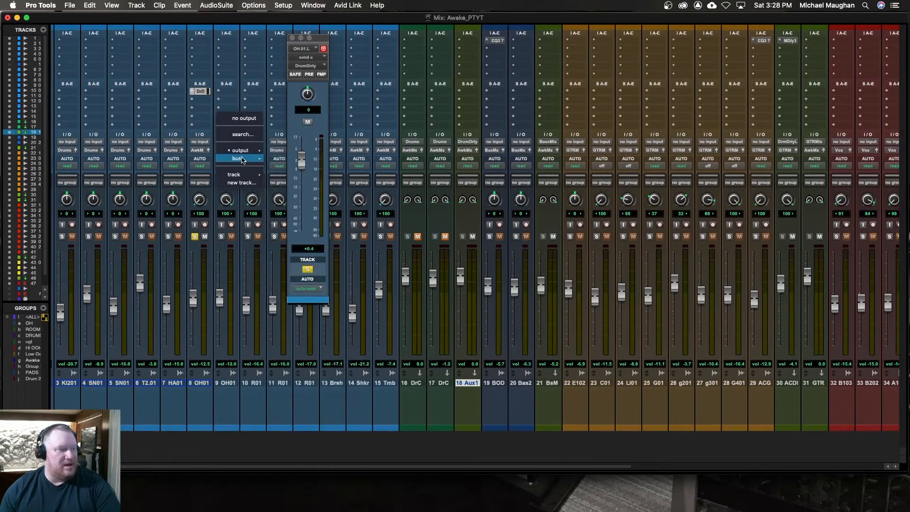
mouse_move(242, 159)
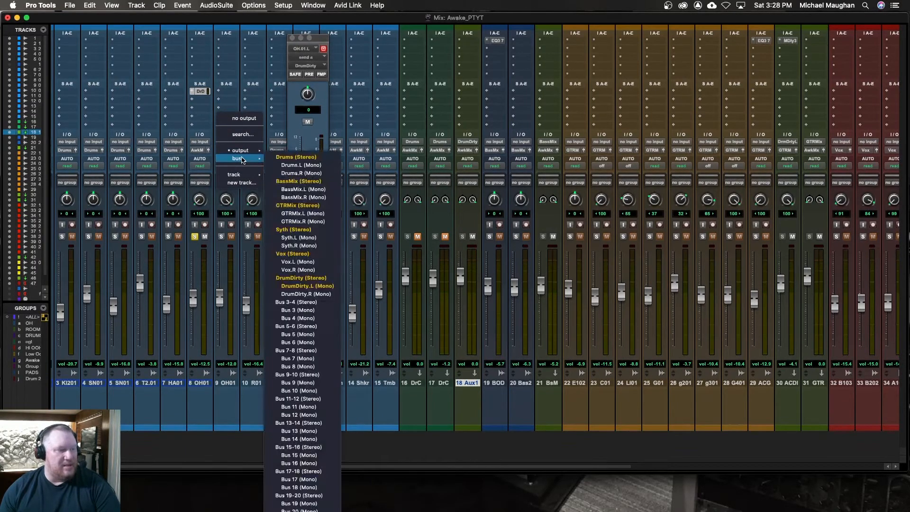
left_click(299, 279)
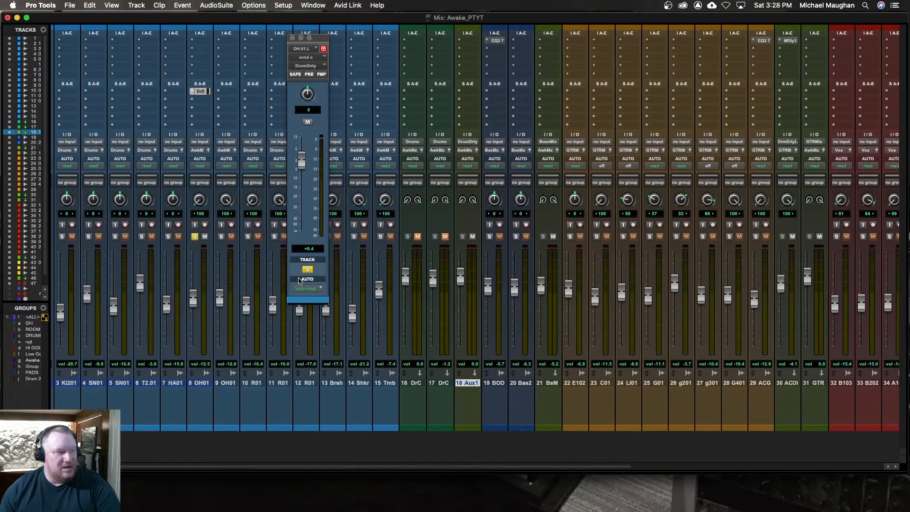